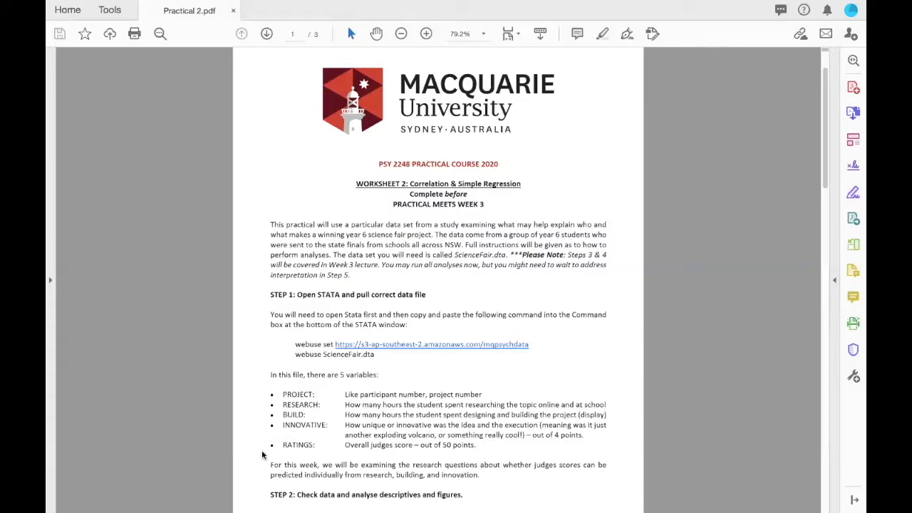
Highlight the worksheet's research question, marking judges scores and the predictors research, building, and innovation.
{"action": "left_click_drag", "start_coordinate": [251, 448], "coordinate": [259, 484]}
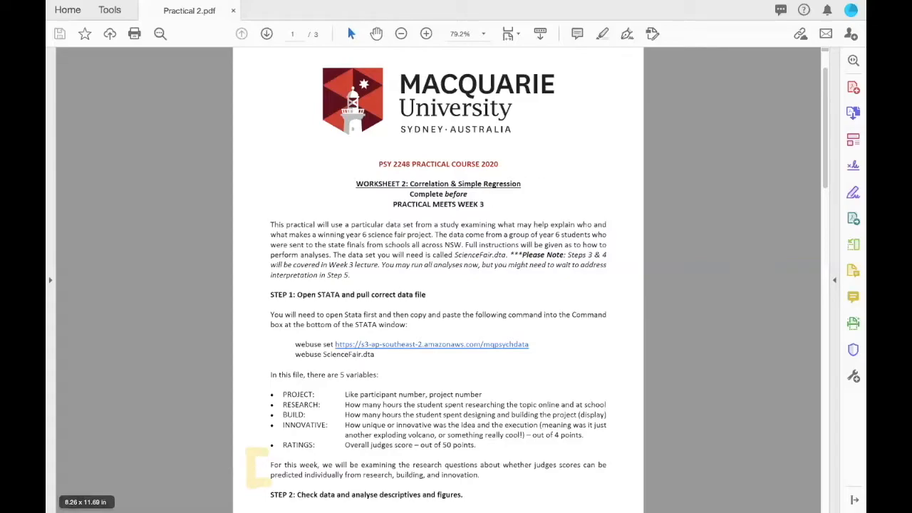
{"action": "left_click_drag", "start_coordinate": [532, 464], "coordinate": [562, 466]}
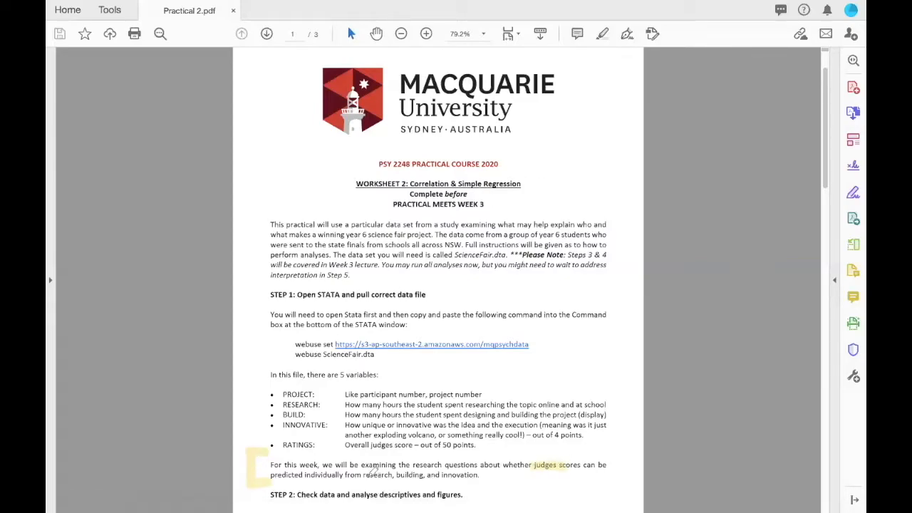
{"action": "left_click_drag", "start_coordinate": [363, 474], "coordinate": [501, 474]}
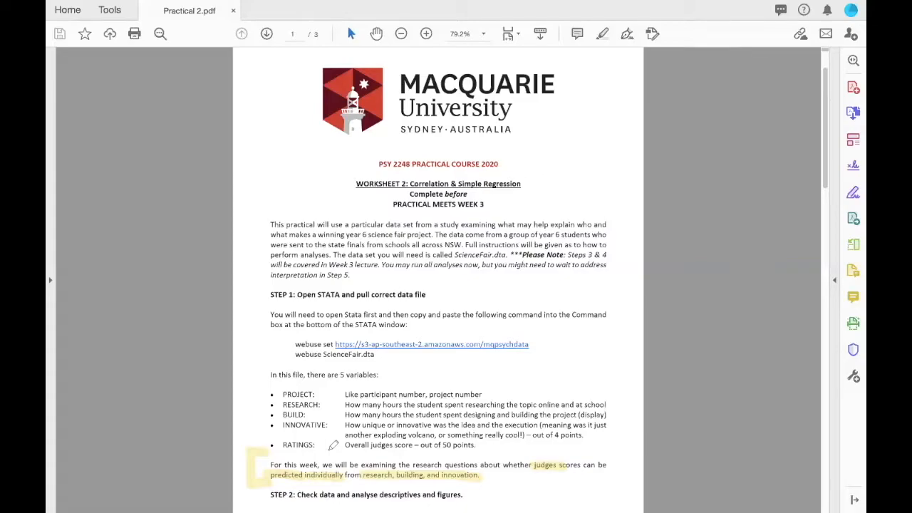
Highlight the names PROJECT, RESEARCH, BUILD, INNOVATIVE and RATINGS in the worksheet's variable list.
{"action": "left_click_drag", "start_coordinate": [266, 391], "coordinate": [314, 391]}
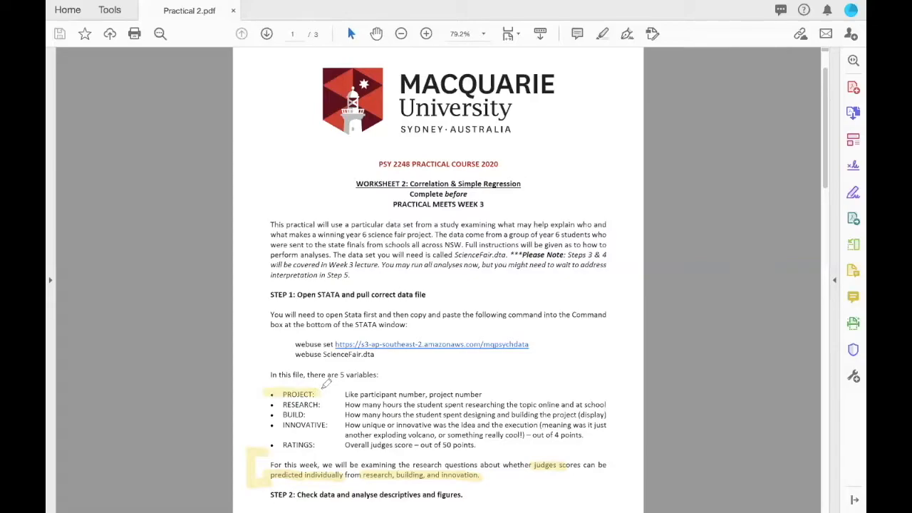
{"action": "left_click_drag", "start_coordinate": [268, 404], "coordinate": [322, 403]}
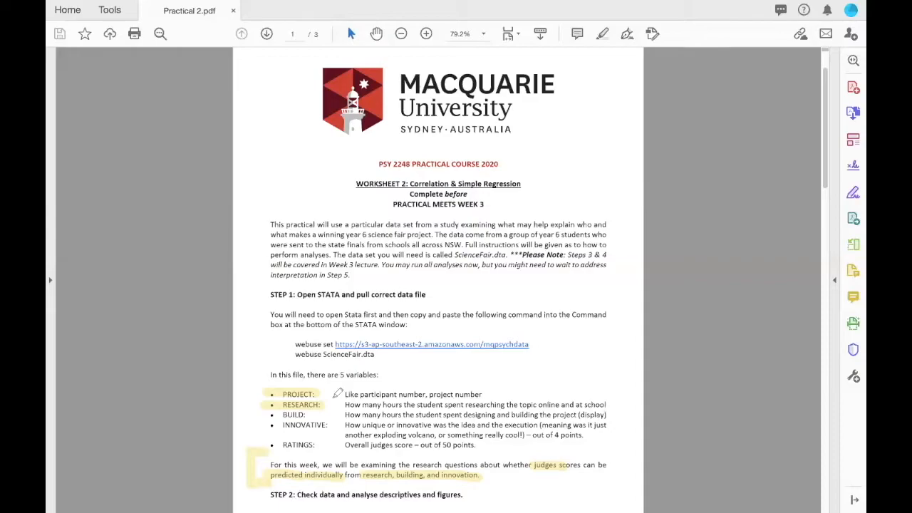
{"action": "left_click_drag", "start_coordinate": [268, 415], "coordinate": [308, 414]}
{"action": "left_click_drag", "start_coordinate": [266, 424], "coordinate": [329, 424]}
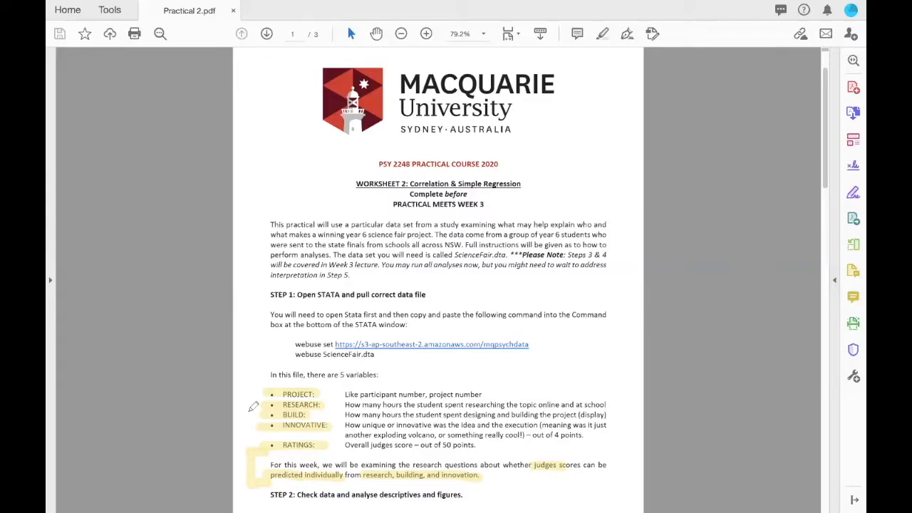
Highlight the sentence on year 6 students sent to the state finals from NSW schools, and clear all the markings.
{"action": "left_click_drag", "start_coordinate": [435, 235], "coordinate": [546, 225]}
{"action": "left_click_drag", "start_coordinate": [596, 232], "coordinate": [610, 232]}
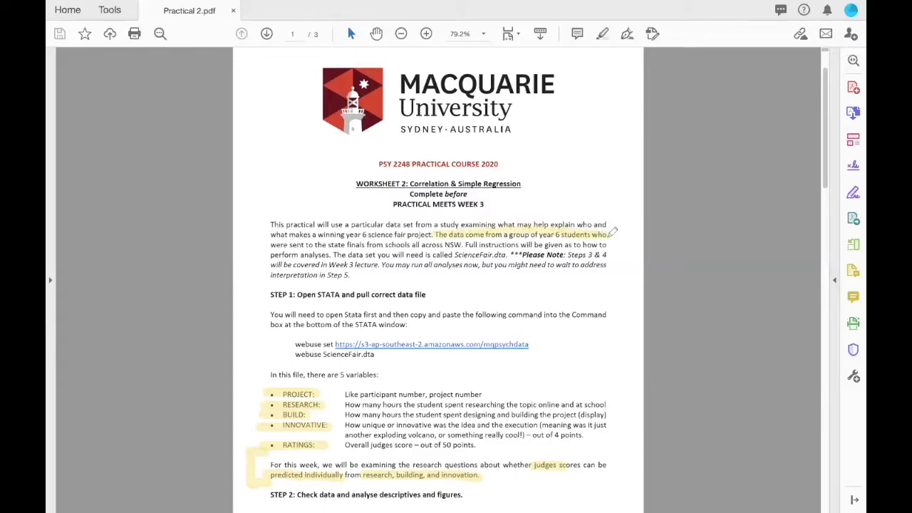
{"action": "left_click_drag", "start_coordinate": [271, 244], "coordinate": [464, 243]}
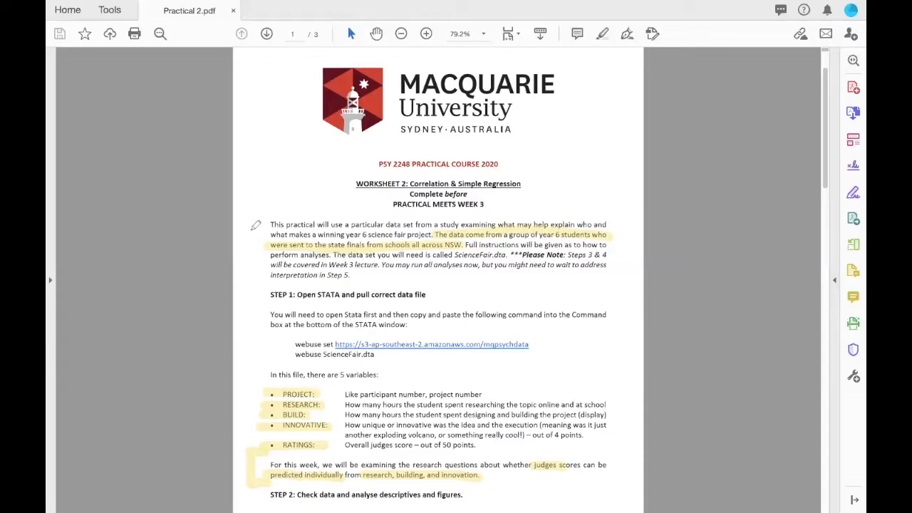
{"action": "key", "text": "Escape"}
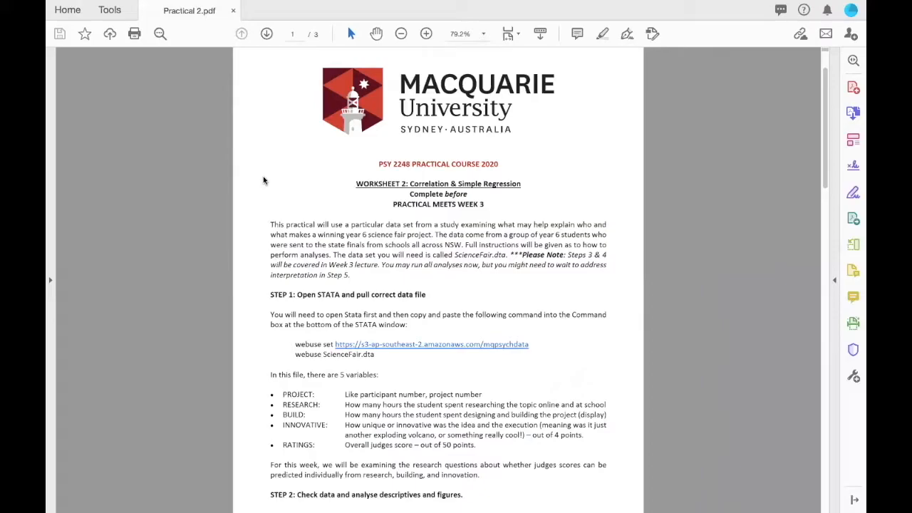
Switch to Stata, widen the Do-file Editor, and run the two webuse commands that import ScienceFair.dta.
{"action": "key", "text": "ctrl+Right"}
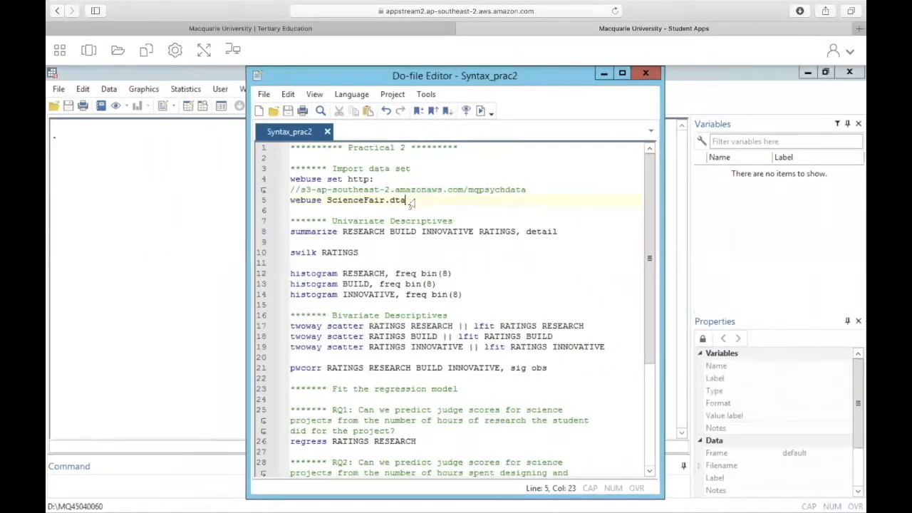
{"action": "left_click_drag", "start_coordinate": [247, 167], "coordinate": [167, 177]}
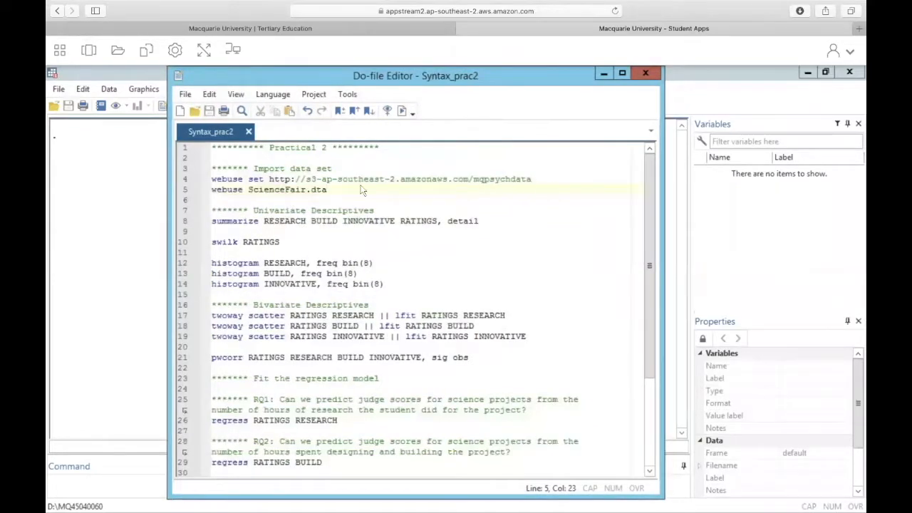
{"action": "left_click_drag", "start_coordinate": [328, 189], "coordinate": [208, 183]}
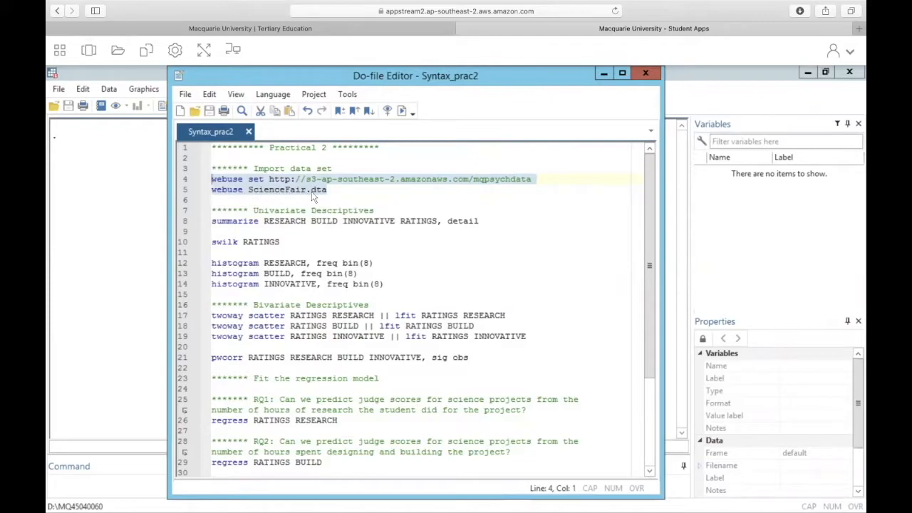
{"action": "left_click", "coordinate": [402, 112]}
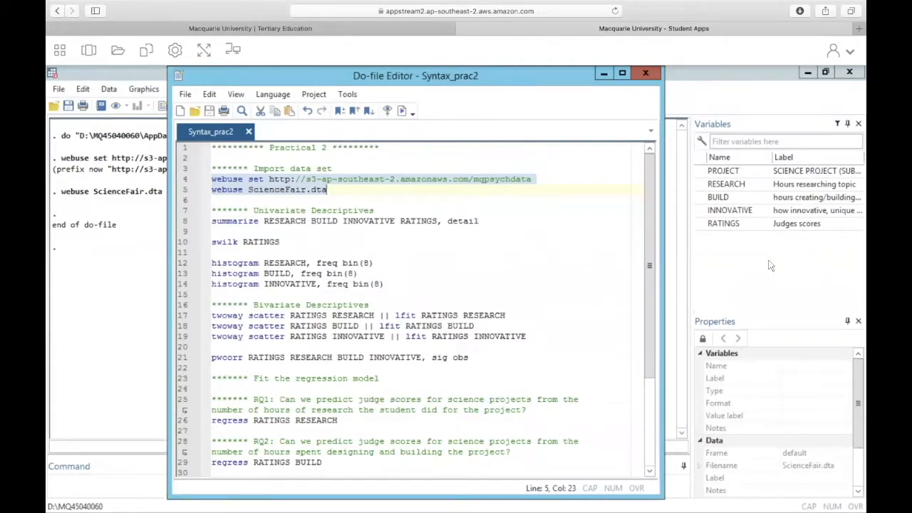
Run the do-file's summarize command with the detail option for RESEARCH, BUILD, INNOVATIVE and RATINGS.
{"action": "left_click", "coordinate": [509, 241]}
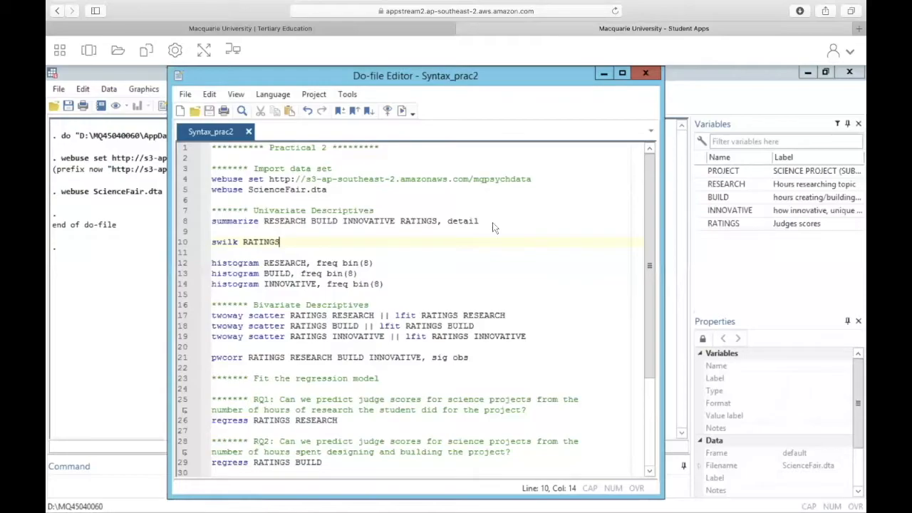
{"action": "left_click_drag", "start_coordinate": [483, 222], "coordinate": [211, 222]}
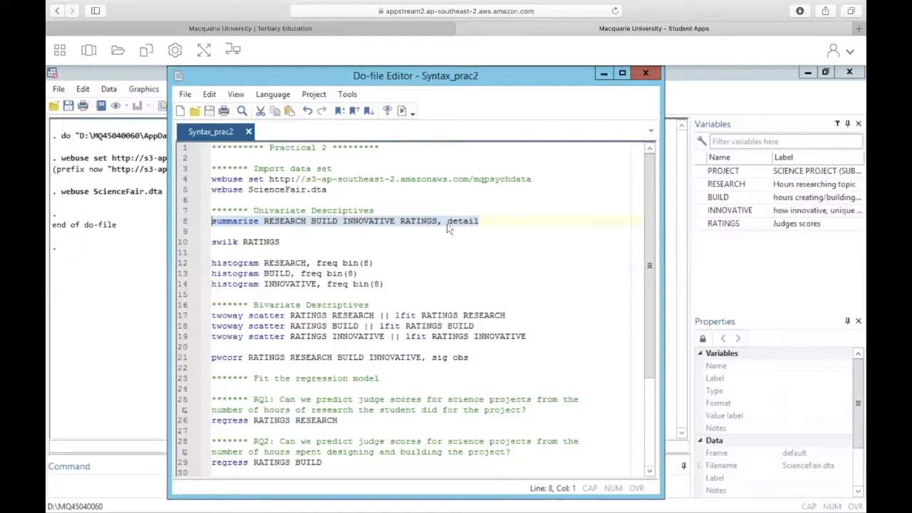
{"action": "key", "text": "ctrl+d"}
Bring up the summarize output and mark the smallest, largest, mean, standard deviation, median, skewness and kurtosis for hours researching topic.
{"action": "left_click_drag", "start_coordinate": [328, 76], "coordinate": [641, 76]}
{"action": "left_click", "coordinate": [320, 263]}
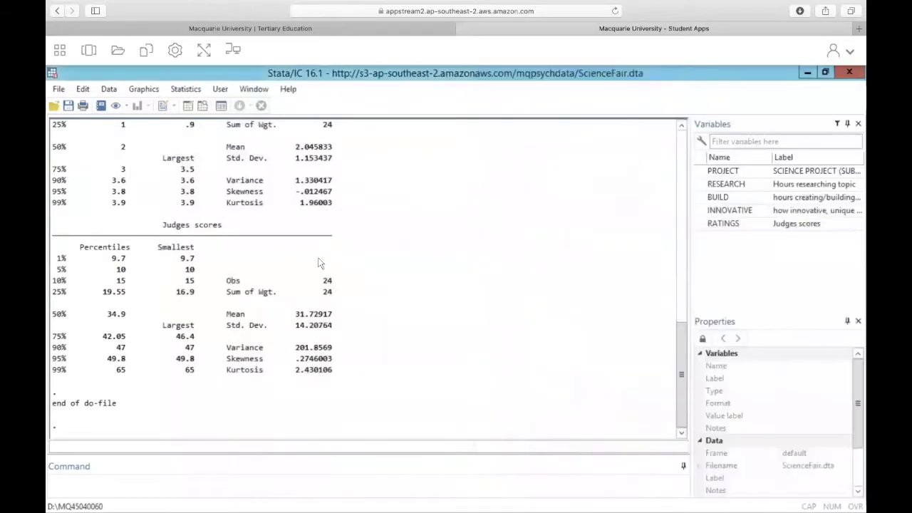
{"action": "left_click_drag", "start_coordinate": [680, 347], "coordinate": [684, 196]}
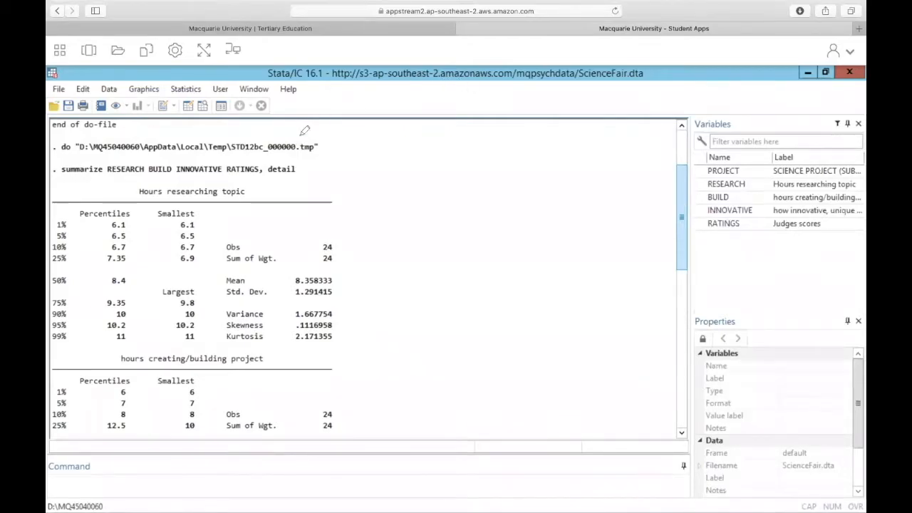
{"action": "left_click_drag", "start_coordinate": [131, 191], "coordinate": [247, 189]}
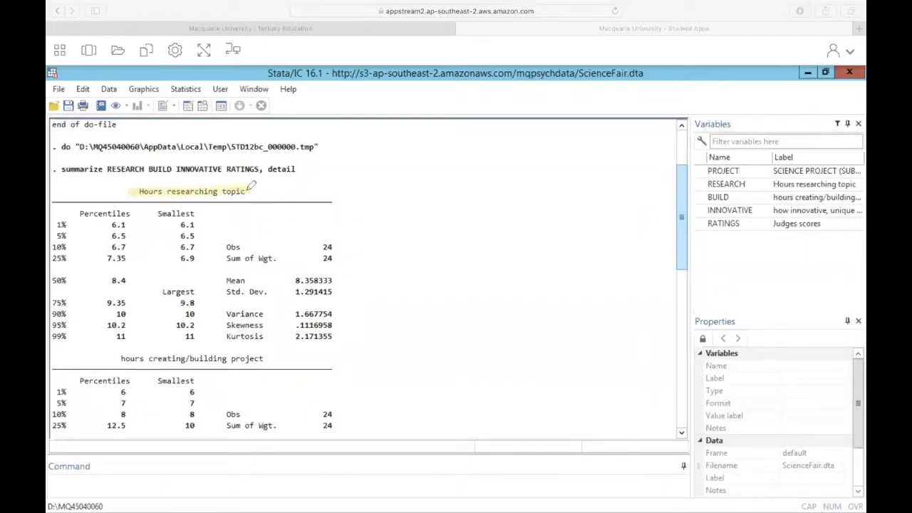
{"action": "left_click_drag", "start_coordinate": [168, 225], "coordinate": [193, 224]}
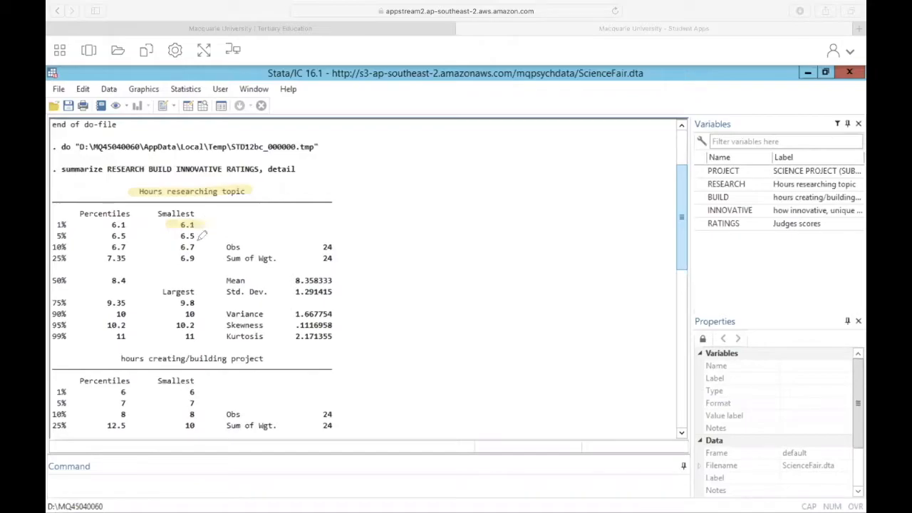
{"action": "left_click_drag", "start_coordinate": [168, 336], "coordinate": [205, 335]}
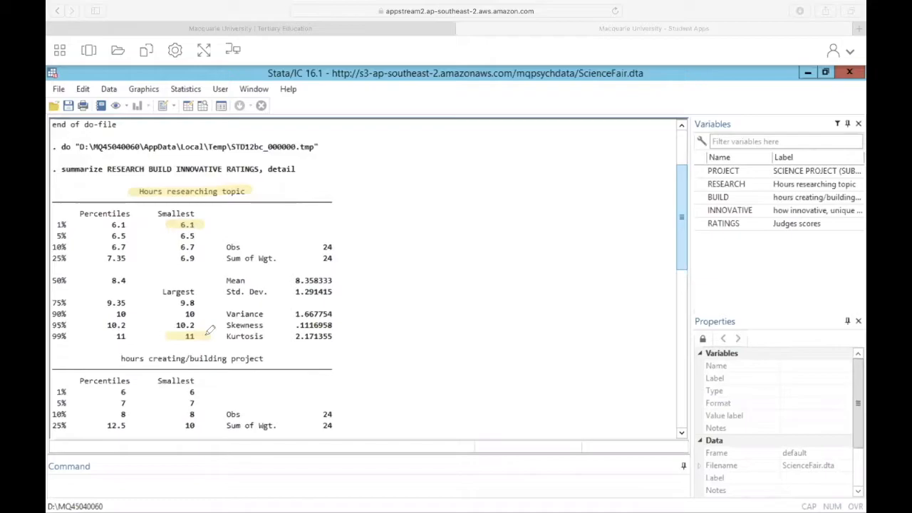
{"action": "left_click_drag", "start_coordinate": [221, 280], "coordinate": [343, 280]}
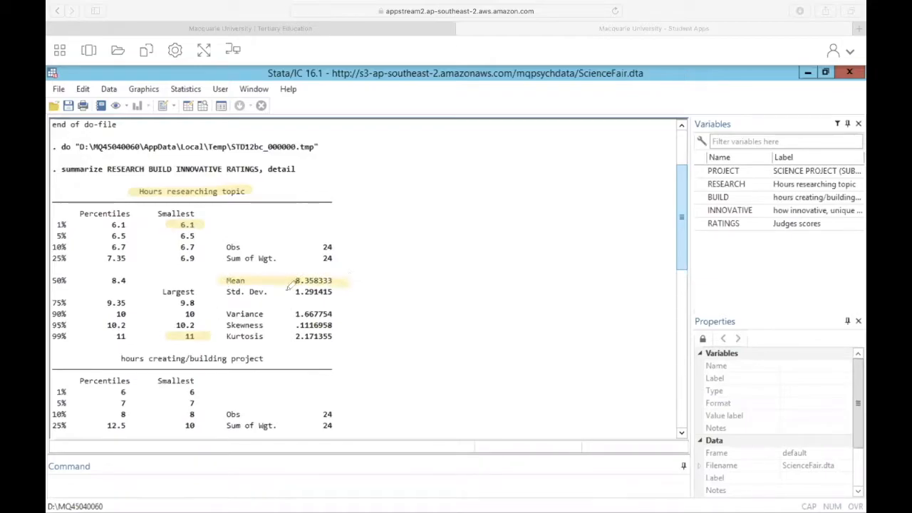
{"action": "left_click_drag", "start_coordinate": [222, 291], "coordinate": [350, 291]}
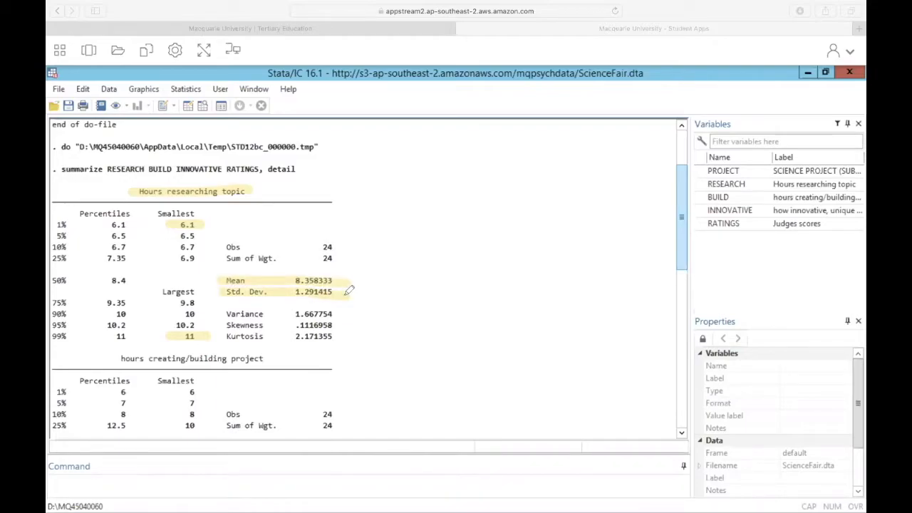
{"action": "left_click_drag", "start_coordinate": [135, 280], "coordinate": [57, 280]}
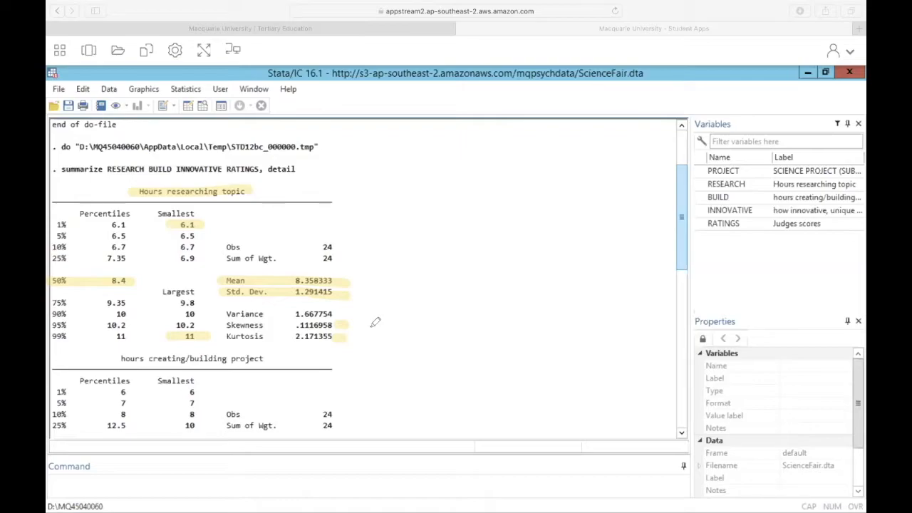
Mark the smallest, largest, mean, median, skewness and kurtosis values in the Judges scores summary.
{"action": "left_click", "coordinate": [681, 188]}
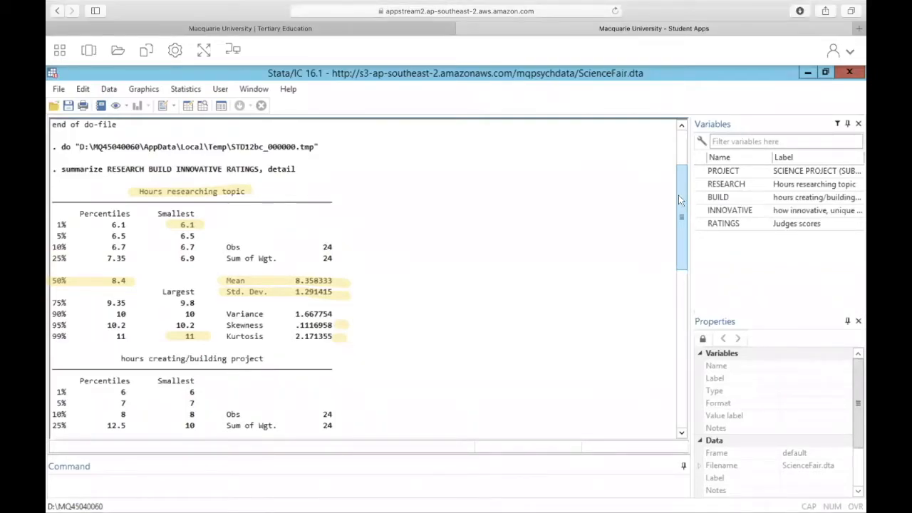
{"action": "left_click_drag", "start_coordinate": [679, 195], "coordinate": [660, 344]}
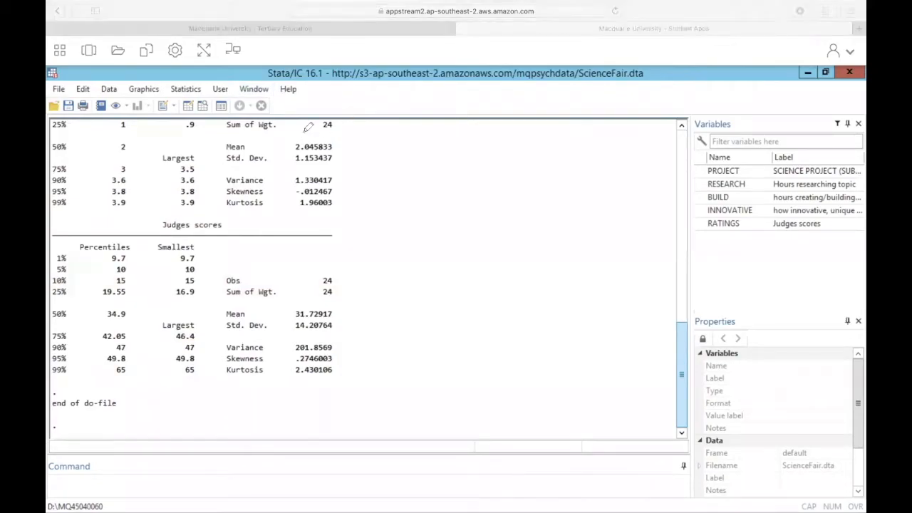
{"action": "left_click_drag", "start_coordinate": [166, 258], "coordinate": [212, 258]}
{"action": "left_click_drag", "start_coordinate": [162, 370], "coordinate": [203, 369]}
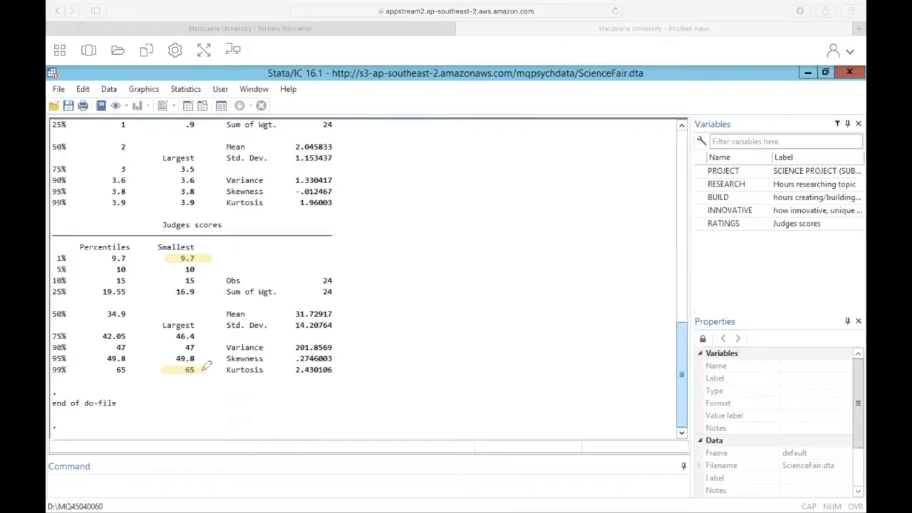
{"action": "left_click_drag", "start_coordinate": [217, 313], "coordinate": [344, 313]}
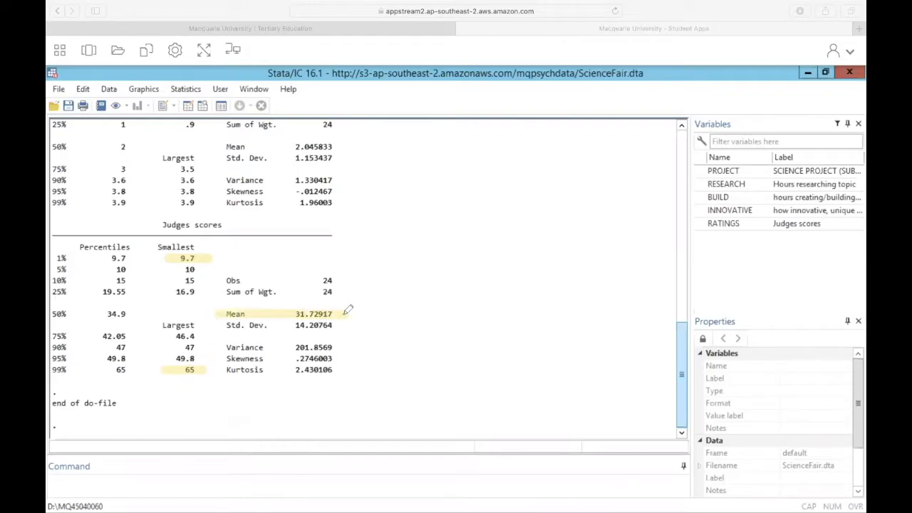
{"action": "left_click_drag", "start_coordinate": [143, 313], "coordinate": [53, 314]}
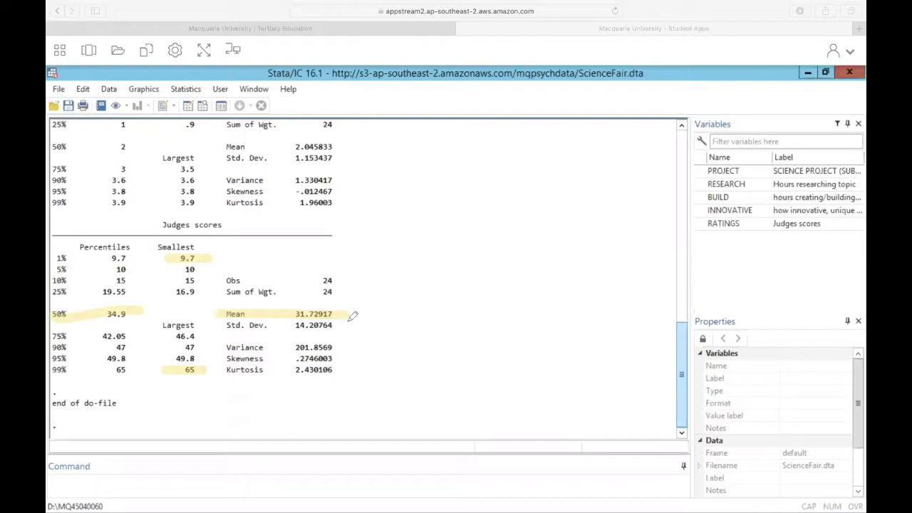
{"action": "left_click_drag", "start_coordinate": [353, 316], "coordinate": [349, 314]}
{"action": "left_click_drag", "start_coordinate": [225, 359], "coordinate": [346, 353]}
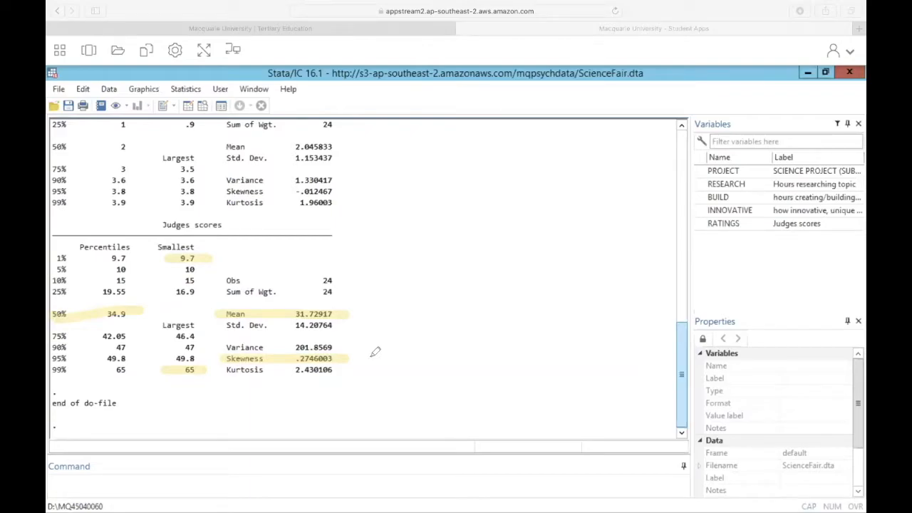
{"action": "left_click_drag", "start_coordinate": [220, 368], "coordinate": [342, 366]}
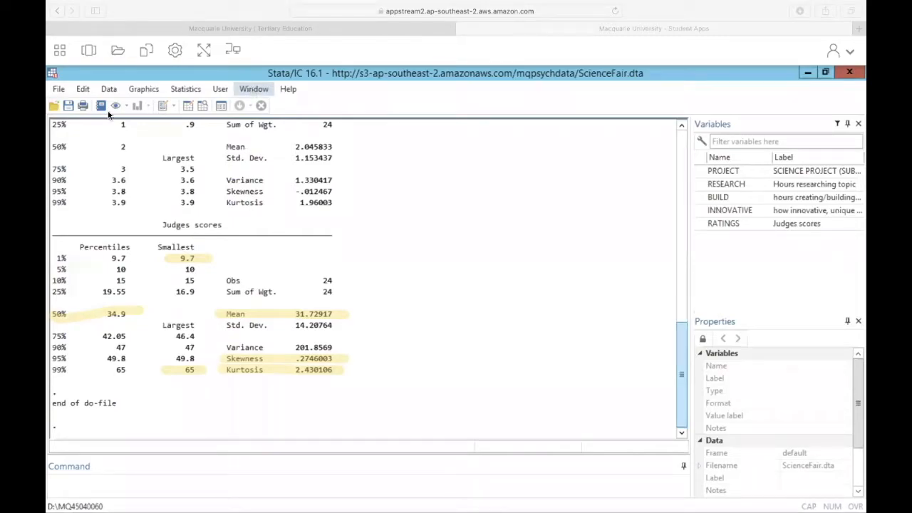
Bring the Syntax_prac2 Do-file Editor back in front of the results and reposition it so its whole window is visible.
{"action": "left_click", "coordinate": [89, 55]}
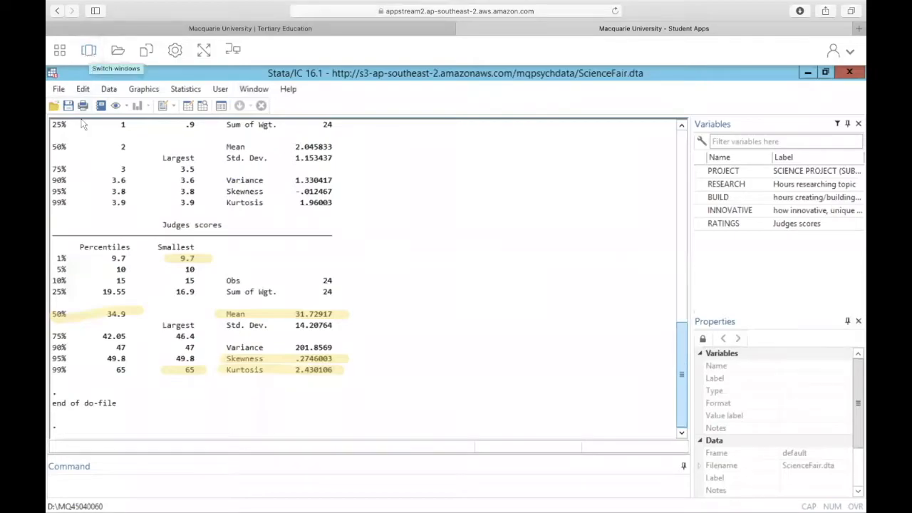
{"action": "left_click", "coordinate": [88, 54]}
{"action": "left_click", "coordinate": [510, 167]}
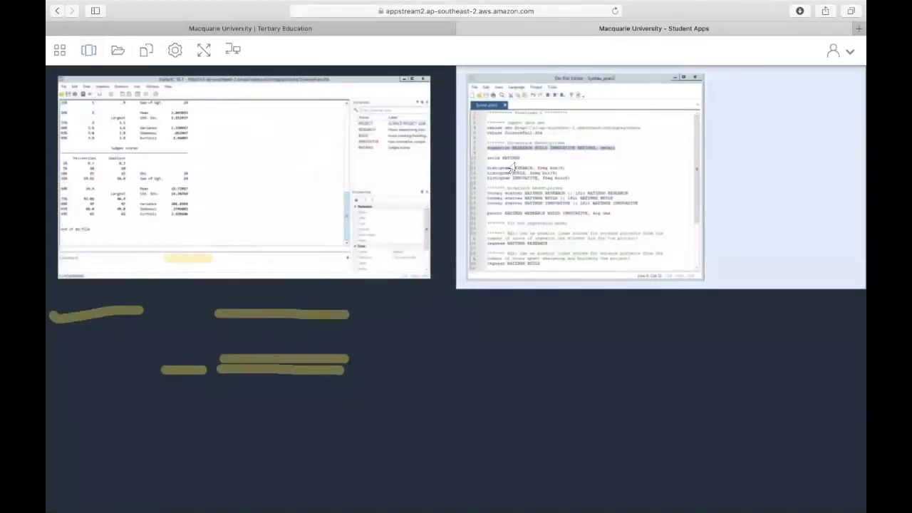
{"action": "left_click", "coordinate": [557, 83]}
{"action": "left_click", "coordinate": [574, 110]}
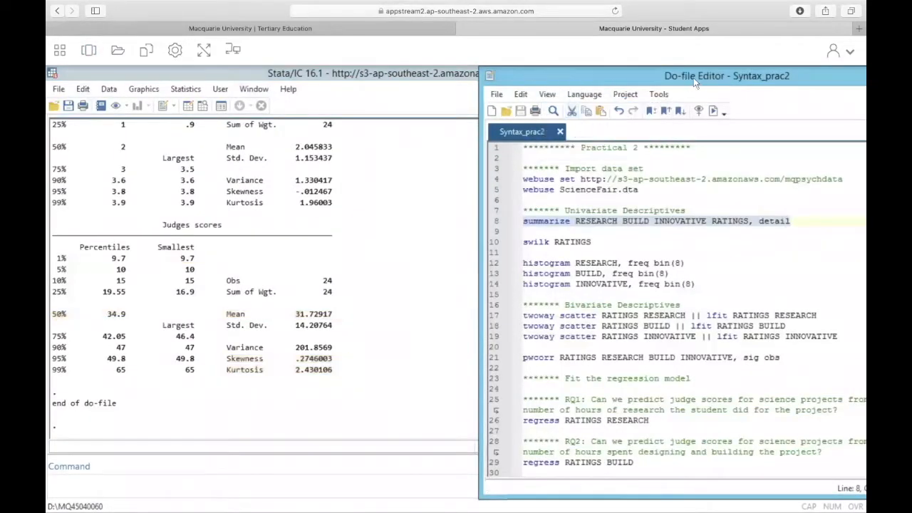
{"action": "left_click_drag", "start_coordinate": [610, 74], "coordinate": [495, 73]}
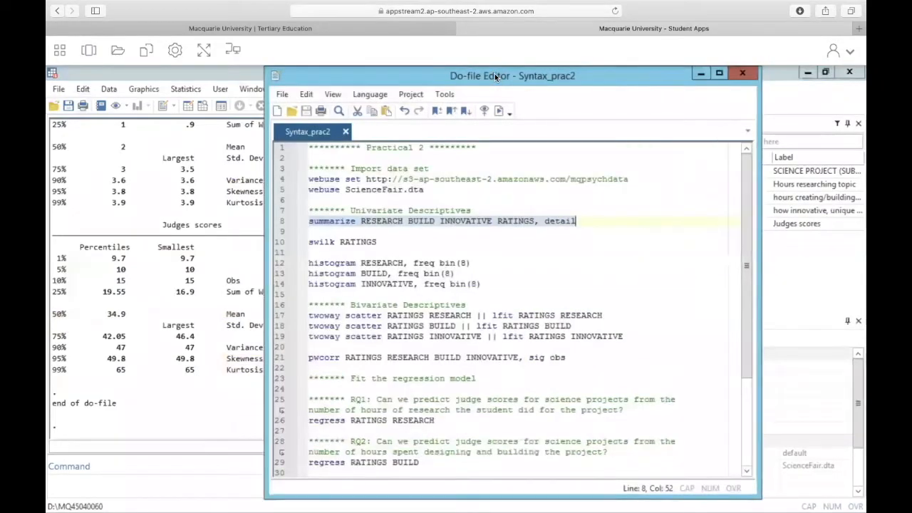
Run only the do-file's histogram command for RESEARCH, with frequencies and 8 bins.
{"action": "left_click", "coordinate": [357, 264]}
{"action": "left_click_drag", "start_coordinate": [474, 265], "coordinate": [300, 256]}
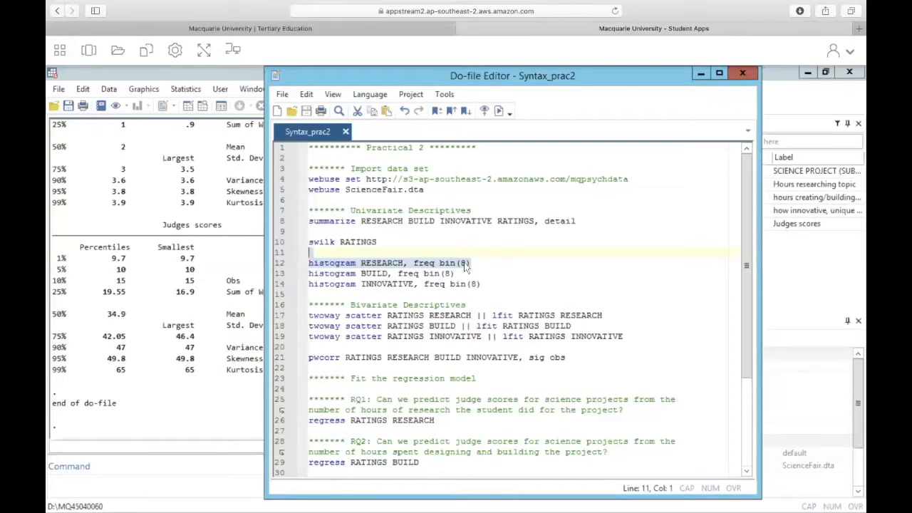
{"action": "left_click", "coordinate": [498, 110]}
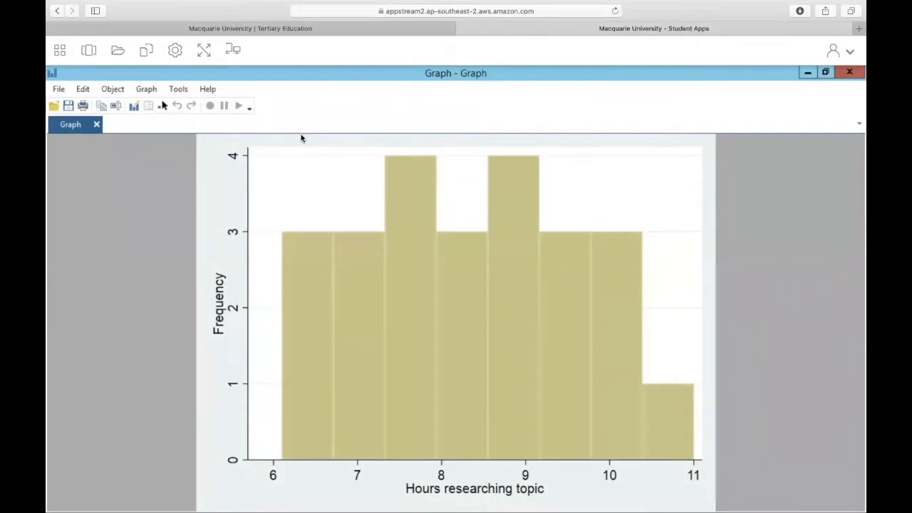
Trace a bell-shaped curve over the hours researching topic histogram and mark the bar height at both tails.
{"action": "mouse_move", "coordinate": [345, 207]}
{"action": "left_mouse_down"}
{"action": "mouse_move", "coordinate": [428, 136]}
{"action": "mouse_move", "coordinate": [542, 154]}
{"action": "mouse_move", "coordinate": [568, 198]}
{"action": "mouse_move", "coordinate": [594, 185]}
{"action": "mouse_move", "coordinate": [652, 263]}
{"action": "mouse_move", "coordinate": [713, 272]}
{"action": "left_mouse_up"}
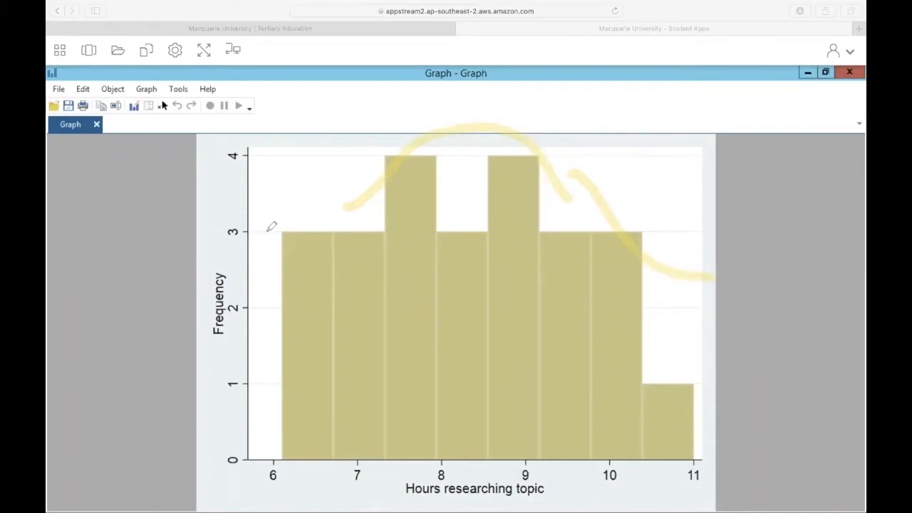
{"action": "left_click_drag", "start_coordinate": [266, 230], "coordinate": [375, 227]}
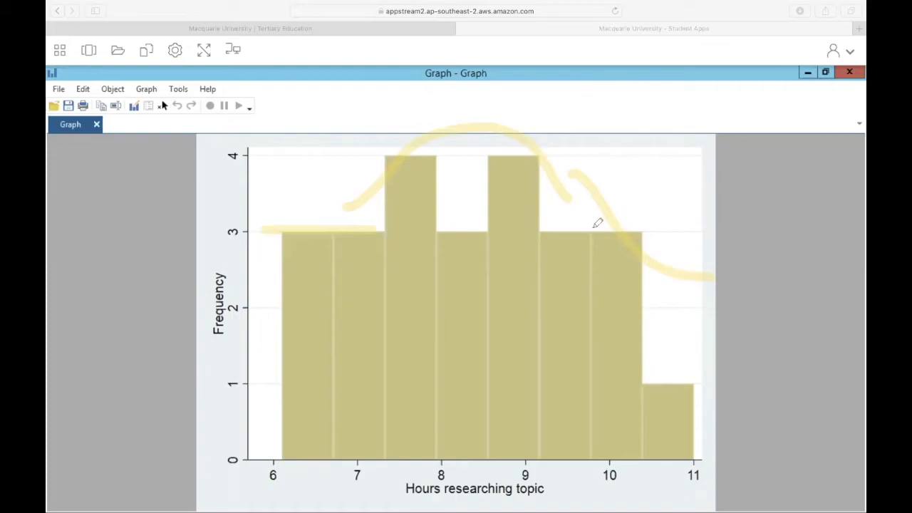
{"action": "left_click_drag", "start_coordinate": [594, 227], "coordinate": [702, 228]}
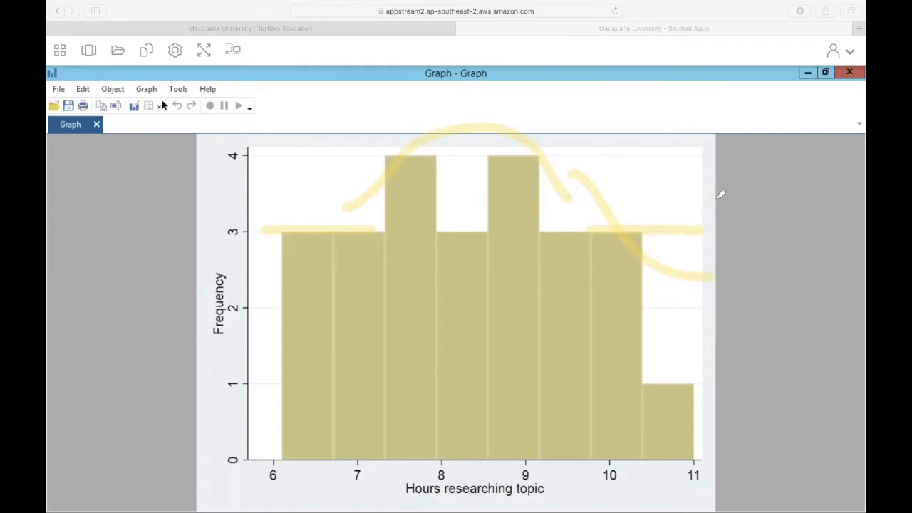
{"action": "left_click", "coordinate": [247, 78]}
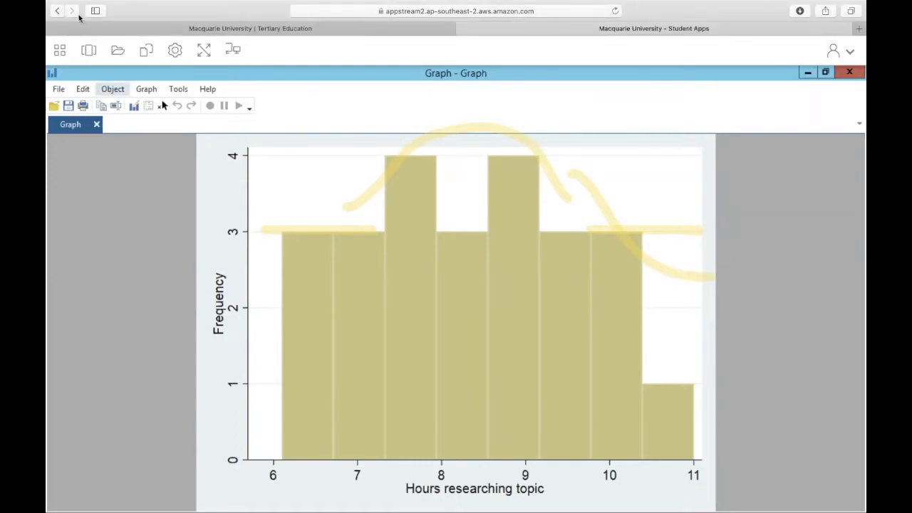
Return to the Syntax_prac2 do-file and run its histogram command for INNOVATIVE, with frequencies and 8 bins.
{"action": "left_click", "coordinate": [88, 51]}
{"action": "left_click", "coordinate": [529, 199]}
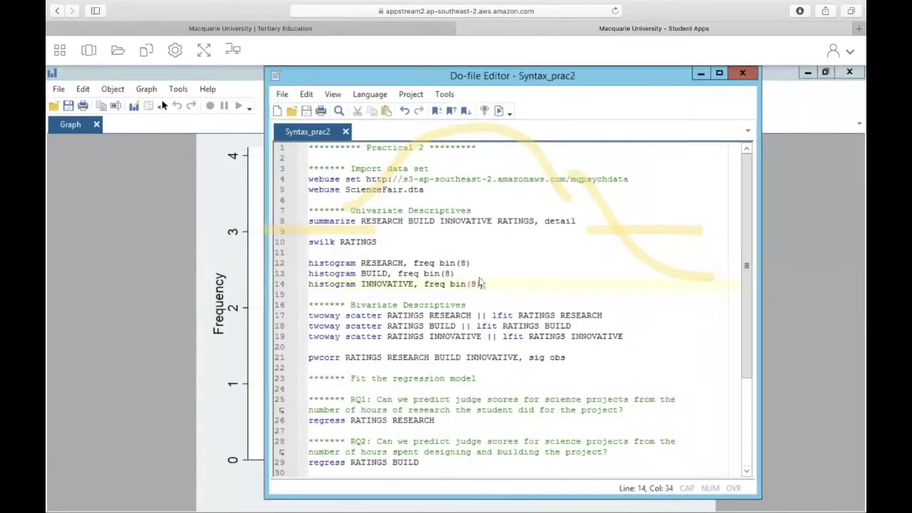
{"action": "key", "text": "Left"}
{"action": "key", "text": "Left"}
{"action": "left_click_drag", "start_coordinate": [481, 284], "coordinate": [306, 284]}
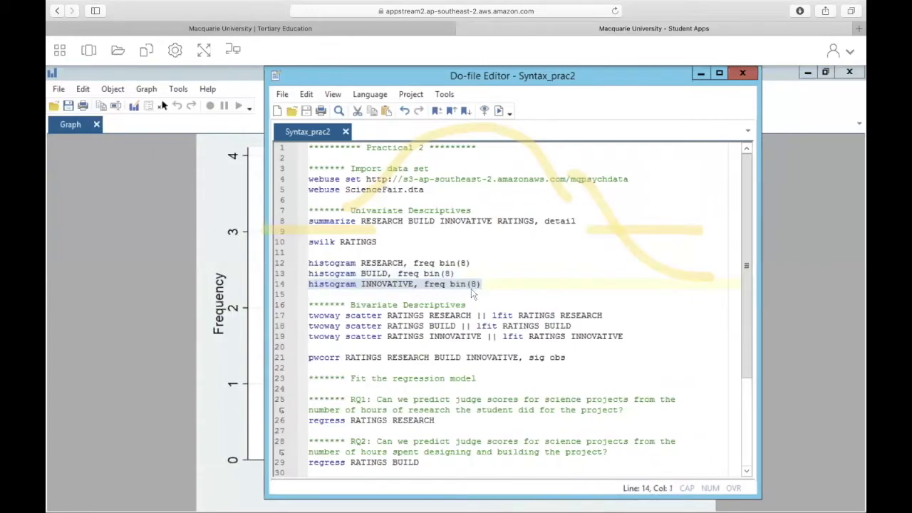
{"action": "left_click", "coordinate": [500, 112]}
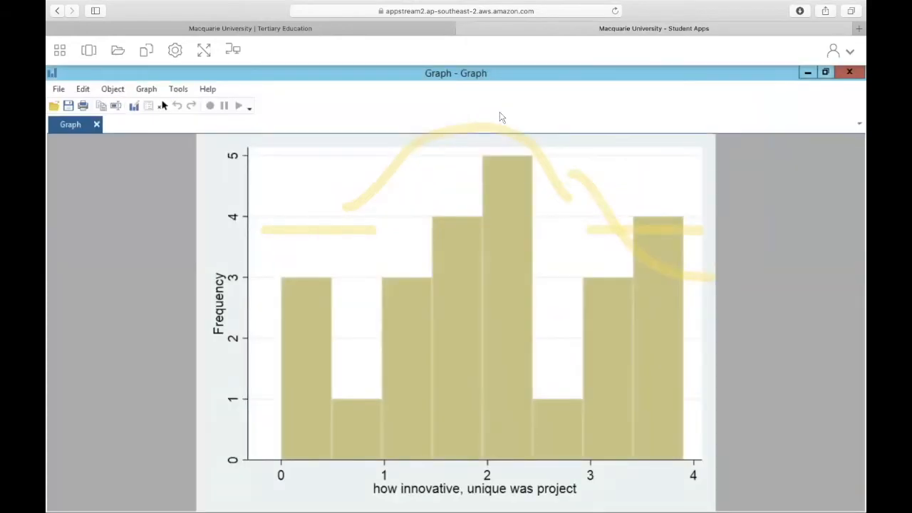
Clear the old markings and trace curves over the low-end, middle and high-end peaks of the project innovativeness histogram.
{"action": "left_click", "coordinate": [554, 83]}
{"action": "left_click", "coordinate": [579, 116]}
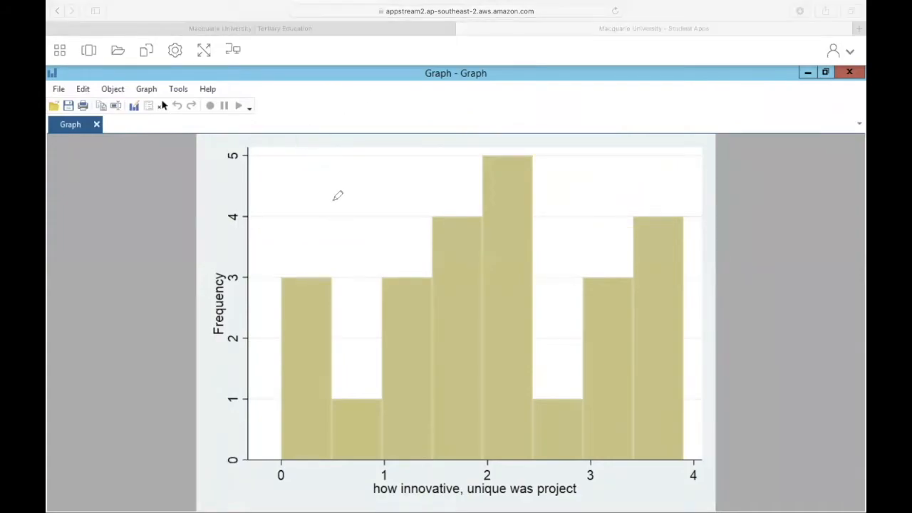
{"action": "mouse_move", "coordinate": [343, 203]}
{"action": "left_mouse_down"}
{"action": "mouse_move", "coordinate": [527, 135]}
{"action": "mouse_move", "coordinate": [581, 173]}
{"action": "left_mouse_up"}
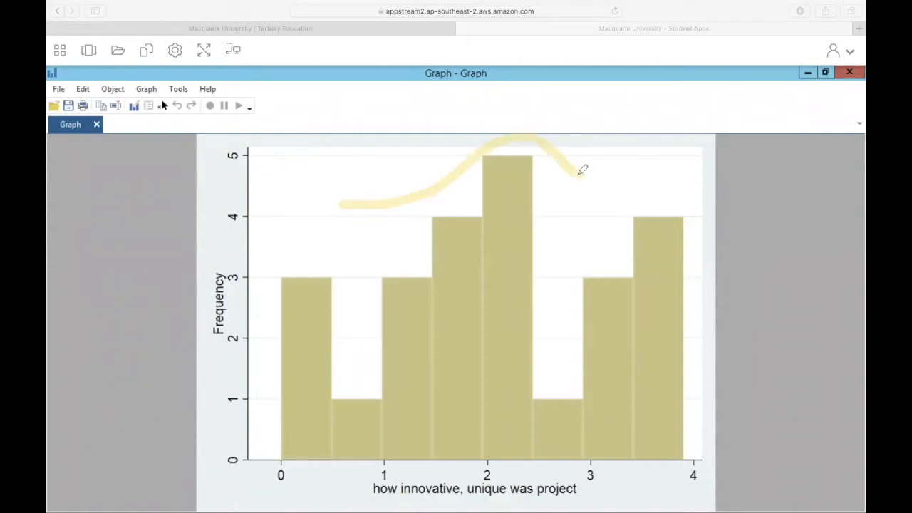
{"action": "left_click", "coordinate": [261, 314]}
{"action": "left_click_drag", "start_coordinate": [279, 275], "coordinate": [349, 303]}
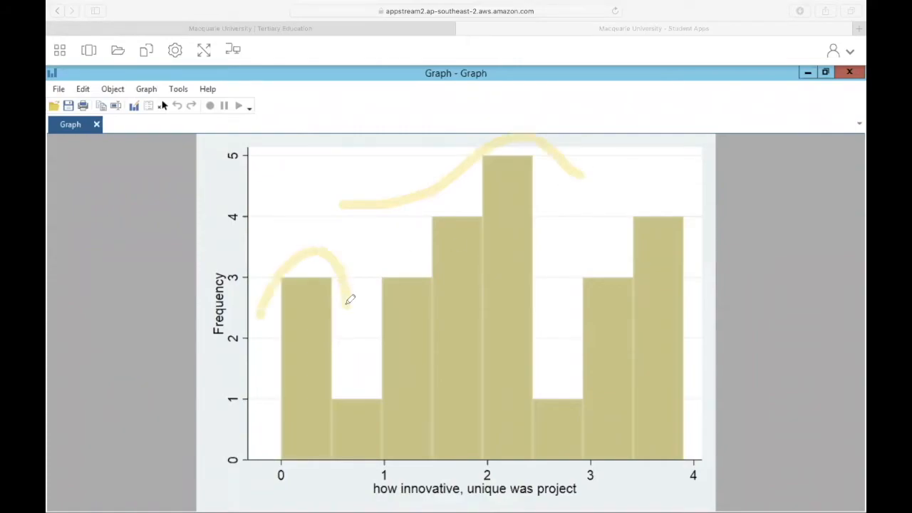
{"action": "left_click_drag", "start_coordinate": [614, 235], "coordinate": [701, 191]}
{"action": "left_click_drag", "start_coordinate": [715, 221], "coordinate": [713, 249]}
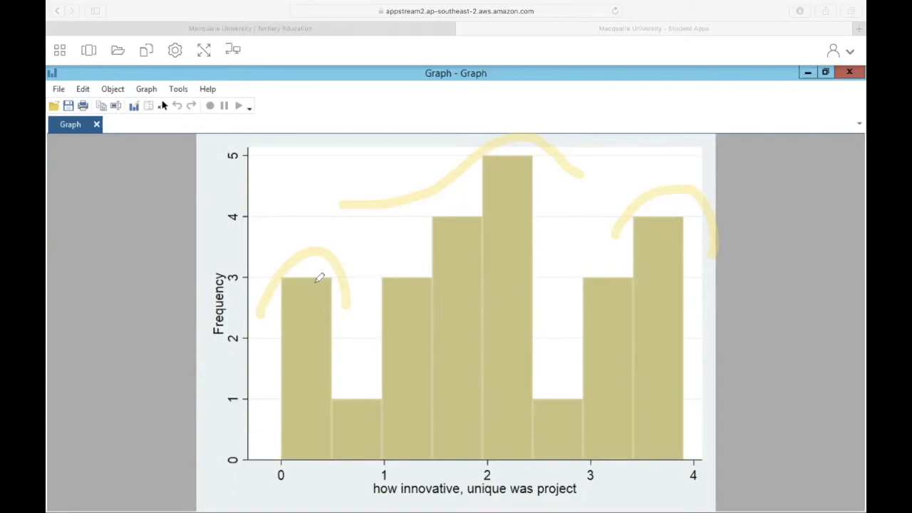
Clear the traced curves and run the swilk RATINGS command from the Syntax_prac2 do-file.
{"action": "right_click", "coordinate": [553, 85]}
{"action": "left_click", "coordinate": [547, 109]}
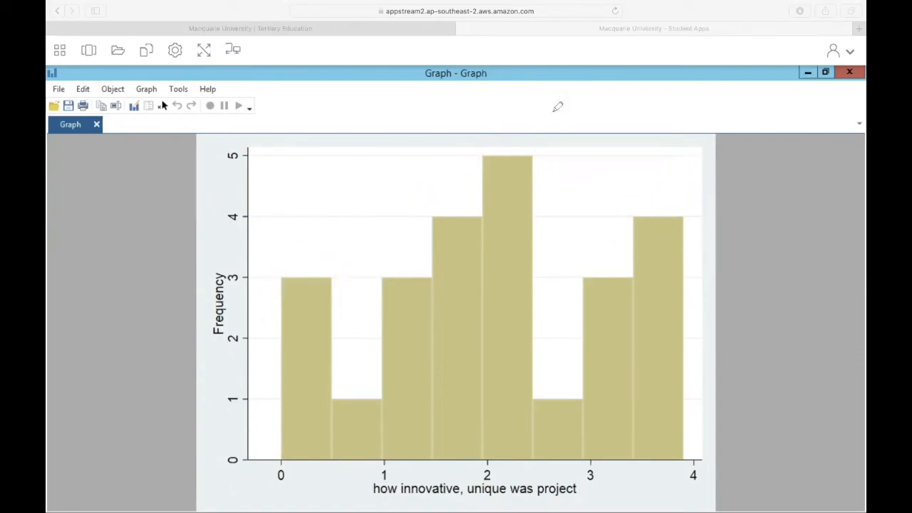
{"action": "left_click", "coordinate": [89, 55]}
{"action": "left_click", "coordinate": [88, 53]}
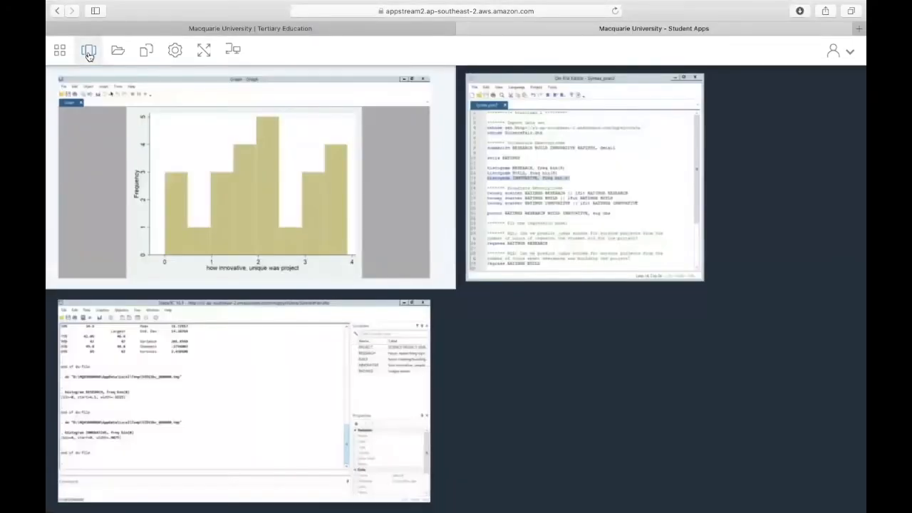
{"action": "left_click", "coordinate": [504, 204]}
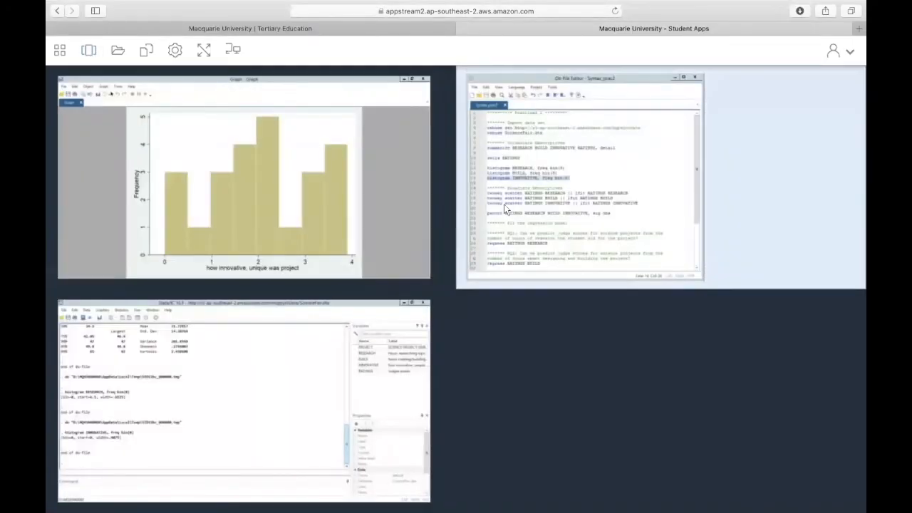
{"action": "left_click", "coordinate": [360, 221]}
{"action": "left_click_drag", "start_coordinate": [382, 243], "coordinate": [294, 243]}
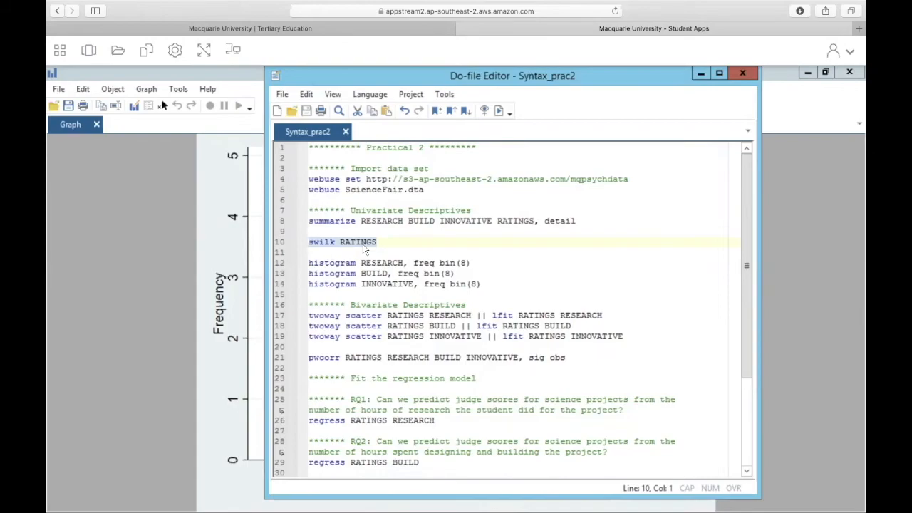
{"action": "left_click", "coordinate": [498, 112]}
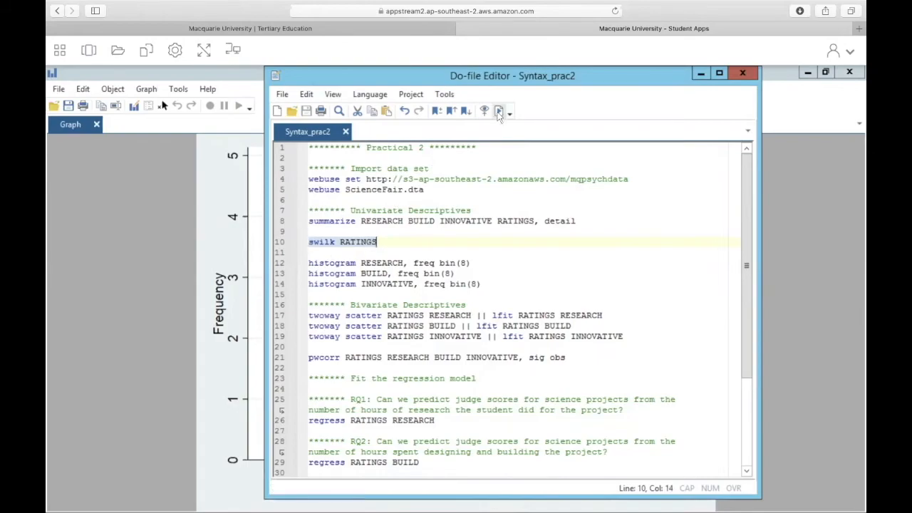
Bring up the Stata results window and highlight the Prob>z value of the Shapiro-Wilk test for RATINGS.
{"action": "left_click", "coordinate": [88, 50]}
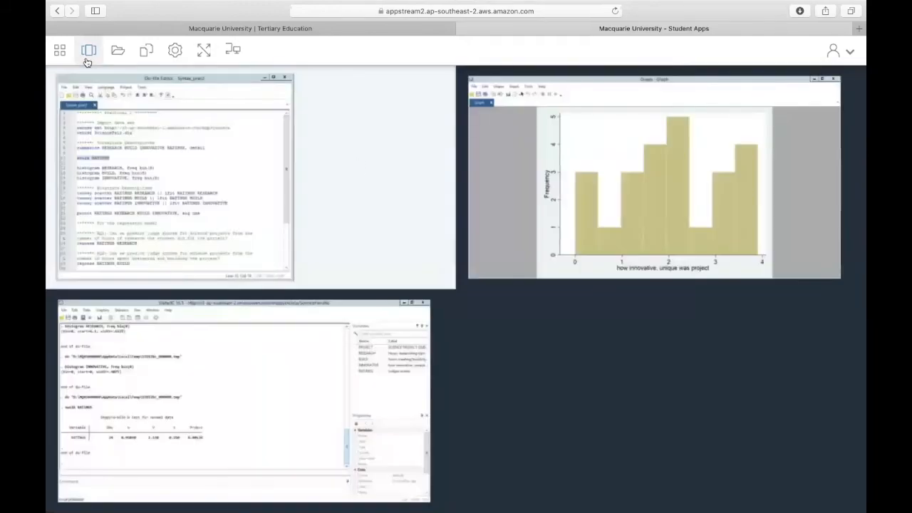
{"action": "left_click", "coordinate": [211, 376]}
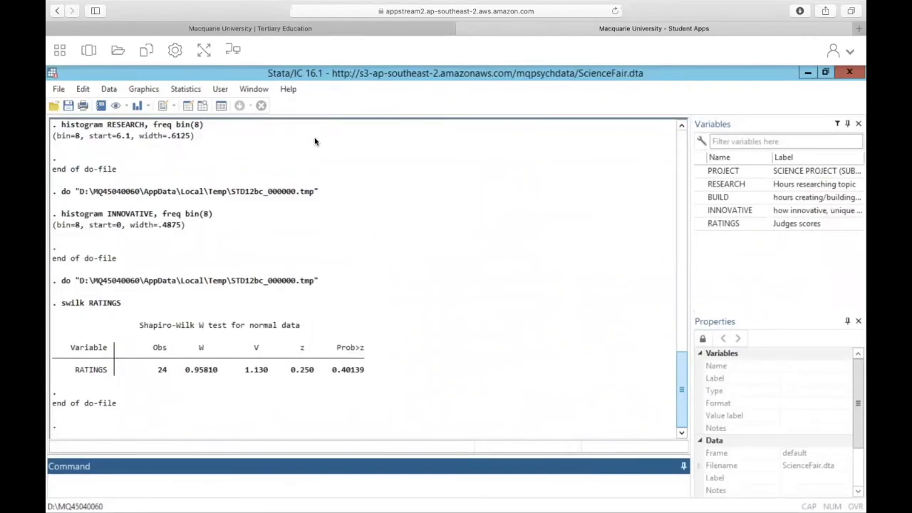
{"action": "left_click_drag", "start_coordinate": [330, 369], "coordinate": [383, 367]}
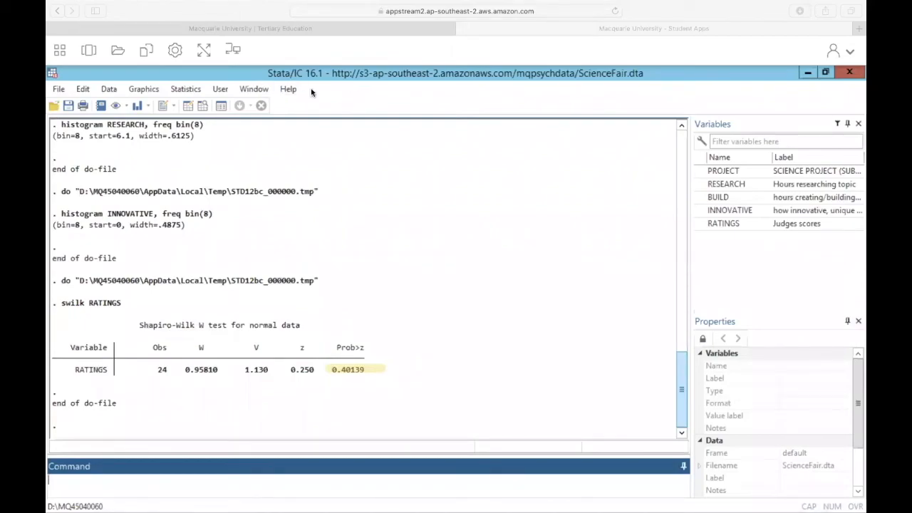
Add the text annotation "Null: data are normally distributed" below the Shapiro-Wilk table.
{"action": "left_click", "coordinate": [193, 407]}
{"action": "type", "text": "Null: data are normally distributed"}
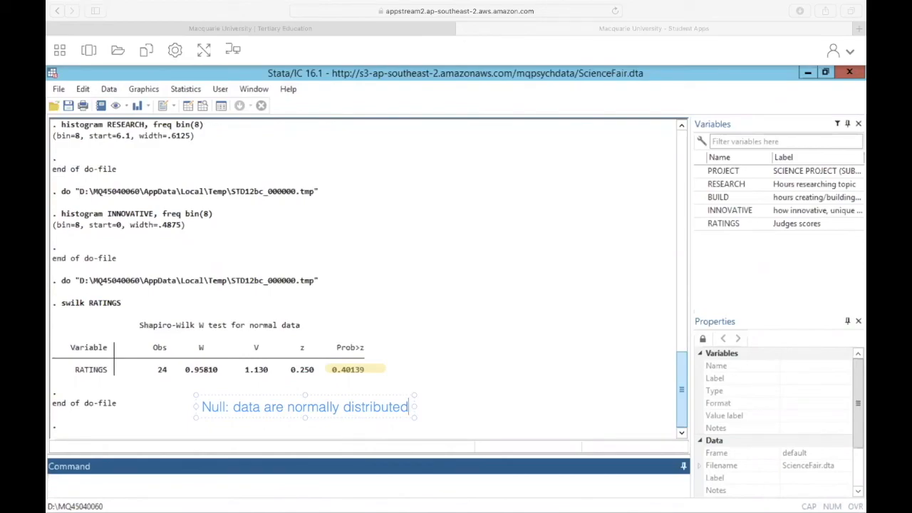
{"action": "left_click", "coordinate": [449, 370]}
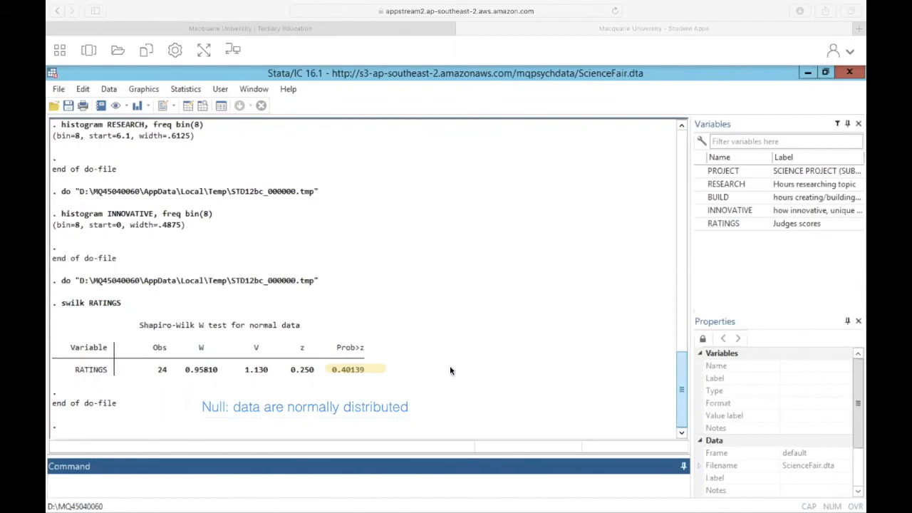